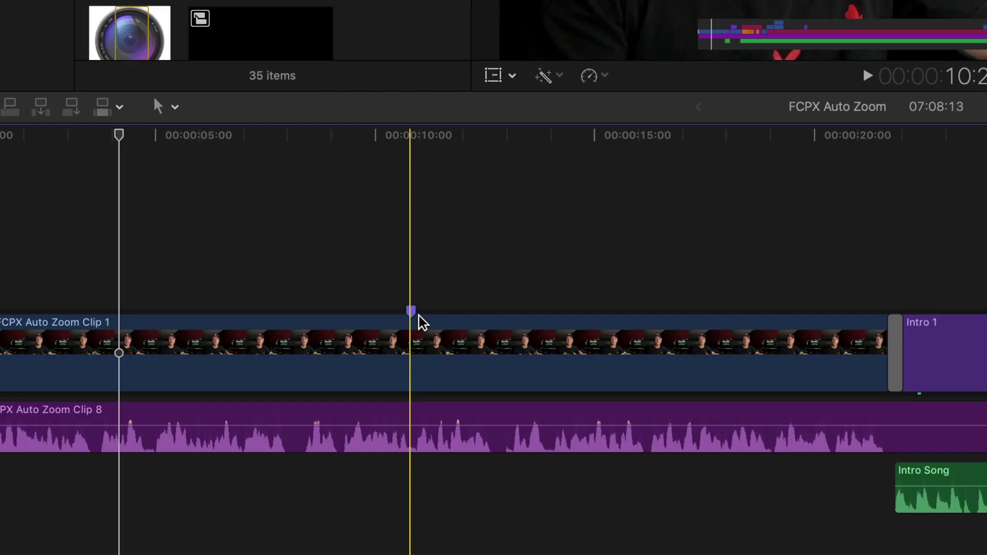
Drag the purple marker on FCPX Auto Zoom Clip 1 to a later point.
{"action": "mouse_move", "coordinate": [417, 314]}
{"action": "left_mouse_down"}
{"action": "mouse_move", "coordinate": [457, 333]}
{"action": "mouse_move", "coordinate": [520, 334]}
{"action": "mouse_move", "coordinate": [555, 316]}
{"action": "left_mouse_up"}
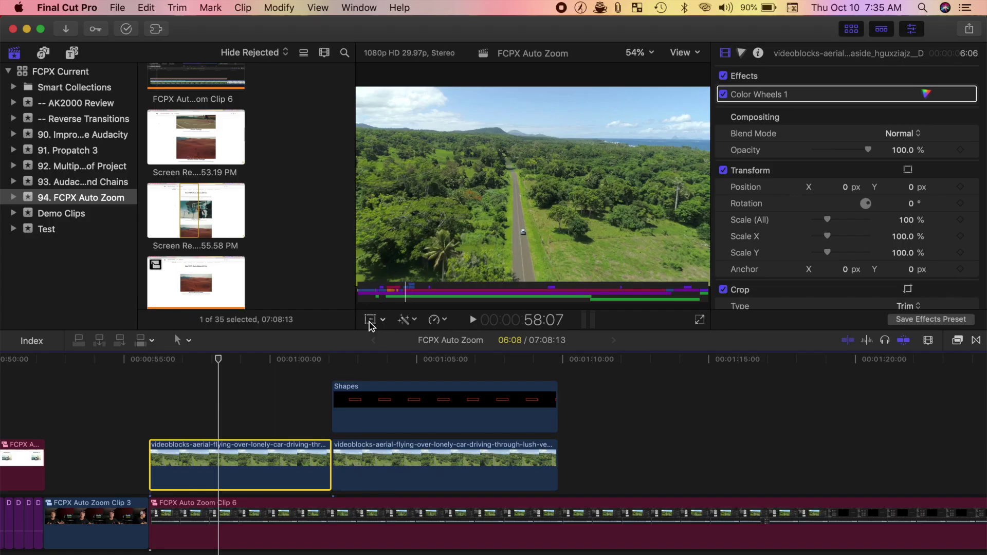
Try rotating the aerial clip with the Transform overlay, reset it to 0°, then open CommandPost.
{"action": "left_click", "coordinate": [370, 320]}
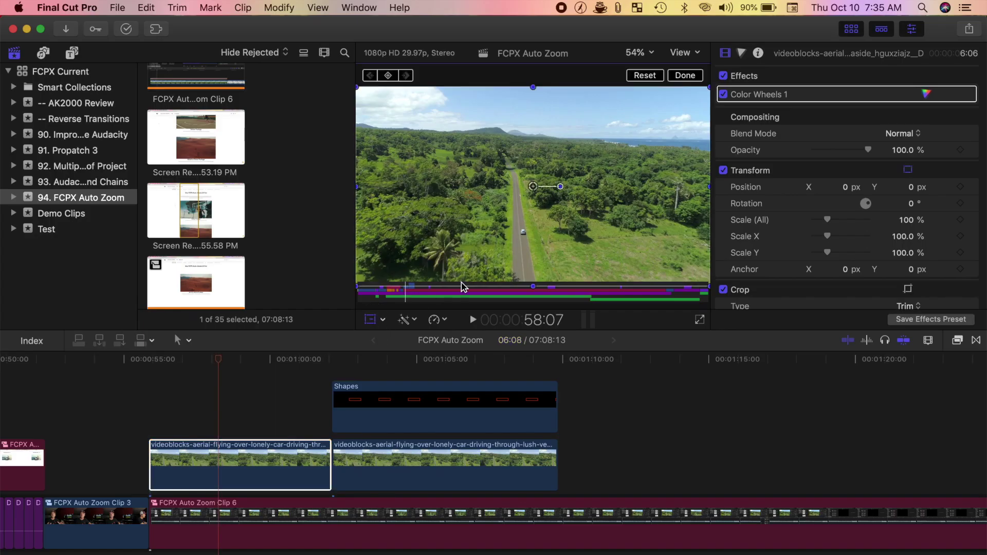
{"action": "left_click_drag", "start_coordinate": [564, 187], "coordinate": [622, 190]}
{"action": "left_click", "coordinate": [643, 78]}
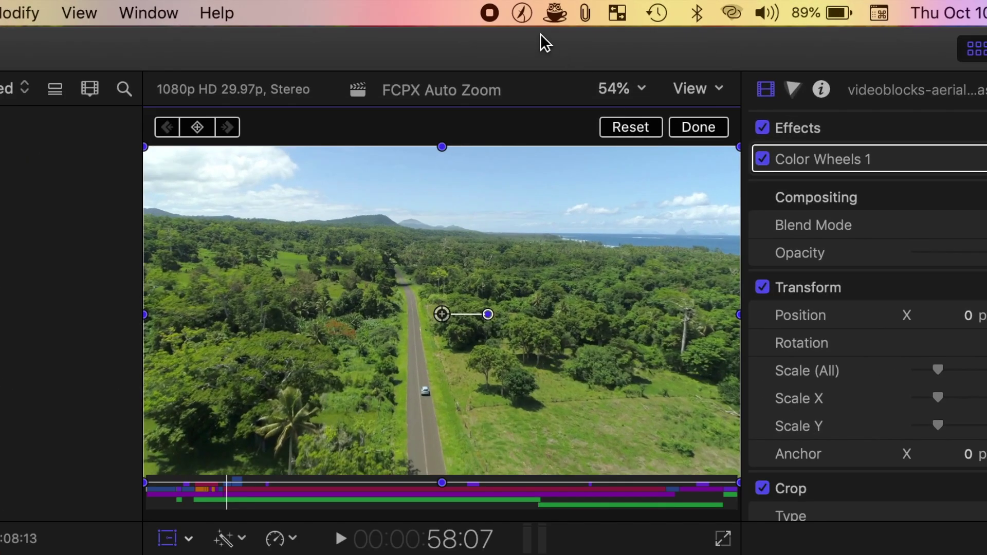
{"action": "left_click", "coordinate": [525, 15]}
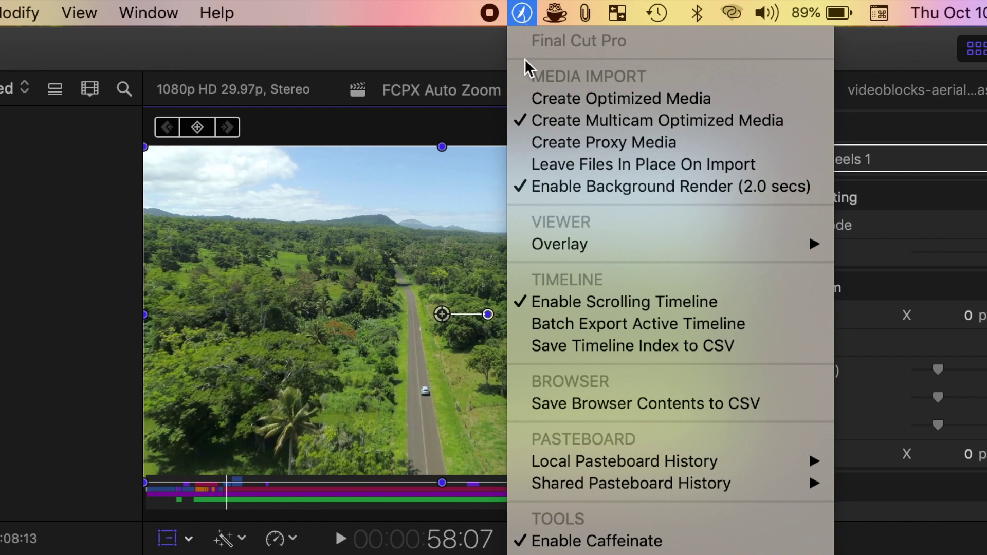
Enable Toggle Overlays with Caps Lock and show the grid overlay on the viewer.
{"action": "mouse_move", "coordinate": [726, 248]}
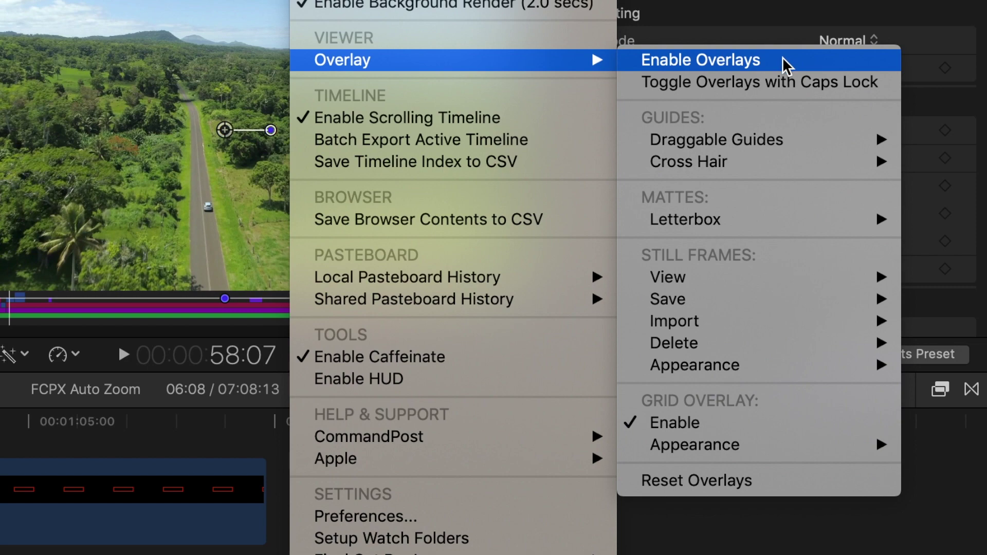
{"action": "left_click", "coordinate": [795, 89]}
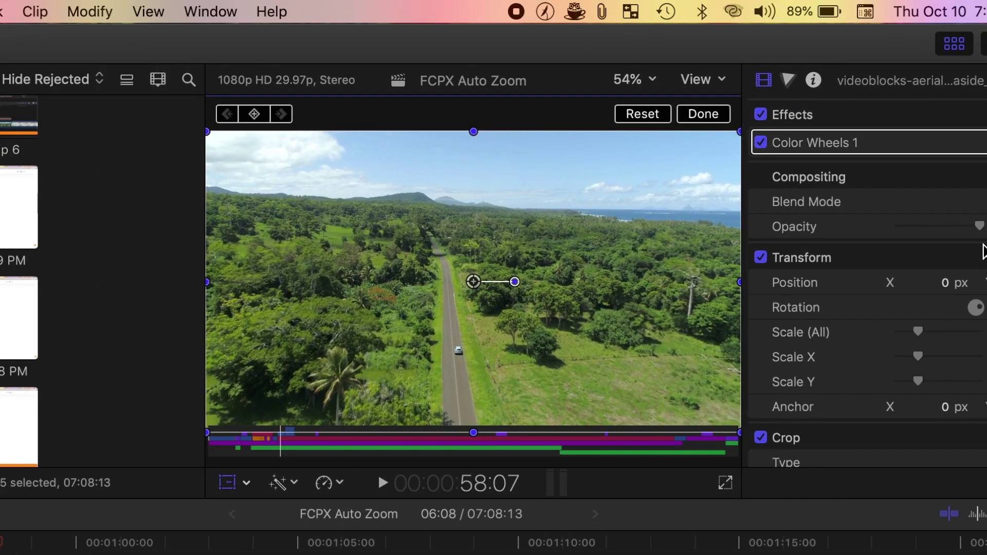
{"action": "key", "text": "Caps_Lock"}
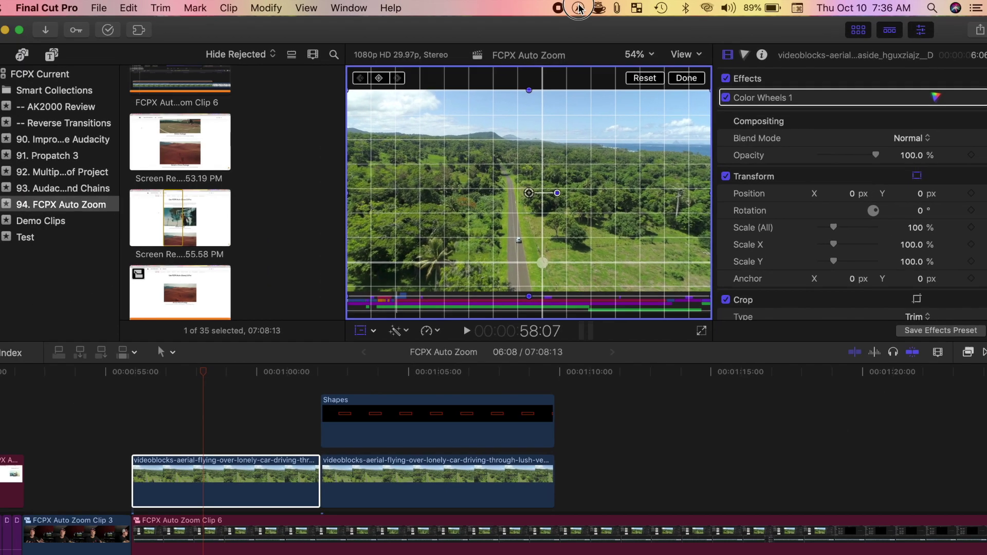
Set the Grid Overlay appearance to 20 segments from the CommandPost menu.
{"action": "left_click", "coordinate": [545, 12]}
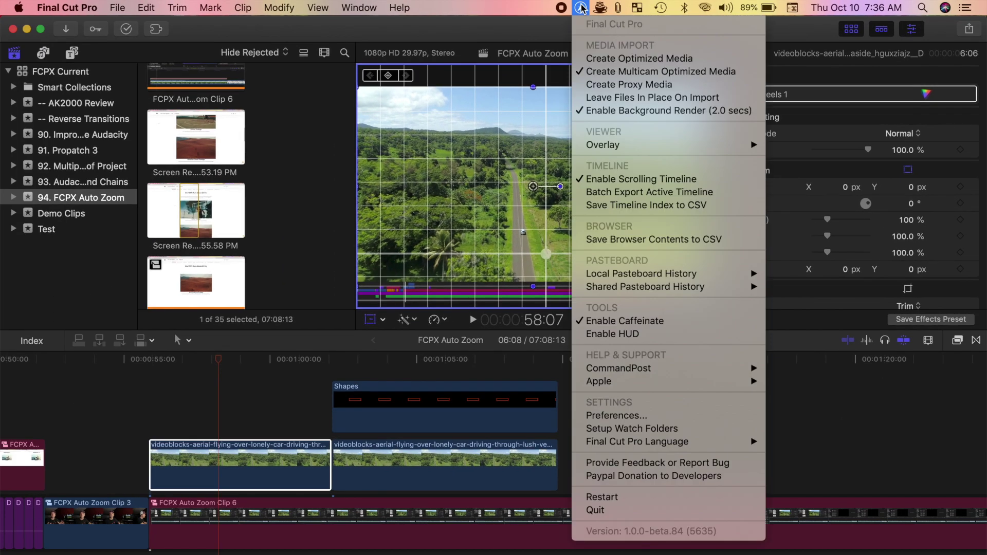
{"action": "mouse_move", "coordinate": [627, 147]}
{"action": "mouse_move", "coordinate": [817, 373]}
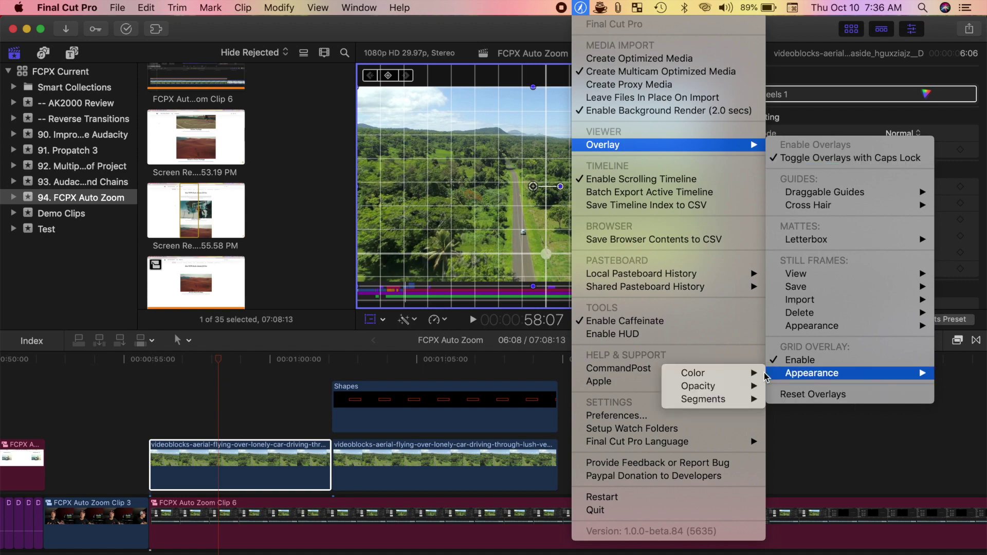
{"action": "mouse_move", "coordinate": [720, 400]}
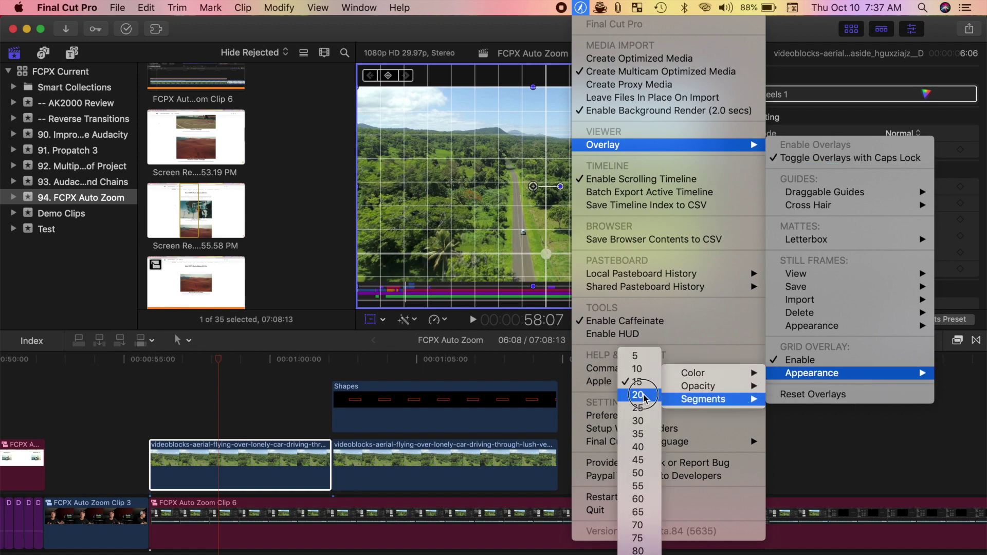
{"action": "left_click", "coordinate": [645, 399]}
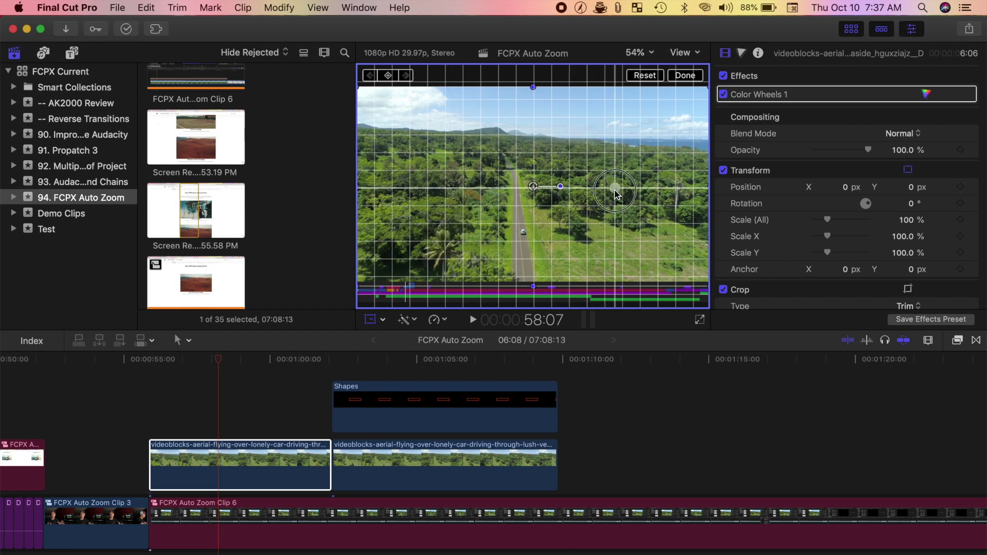
Hide the viewer grid overlay and reopen the CommandPost menu.
{"action": "left_click", "coordinate": [523, 236]}
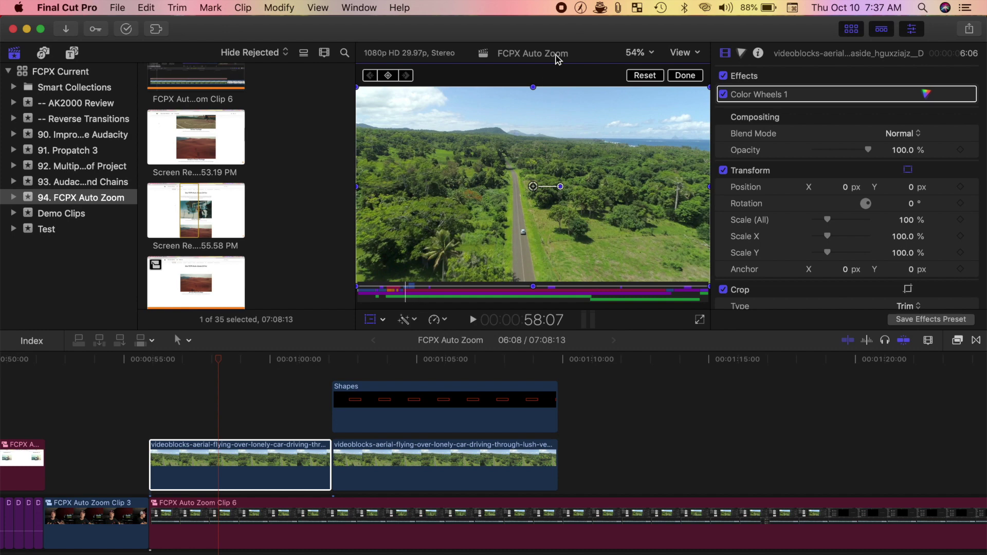
{"action": "left_click", "coordinate": [580, 7]}
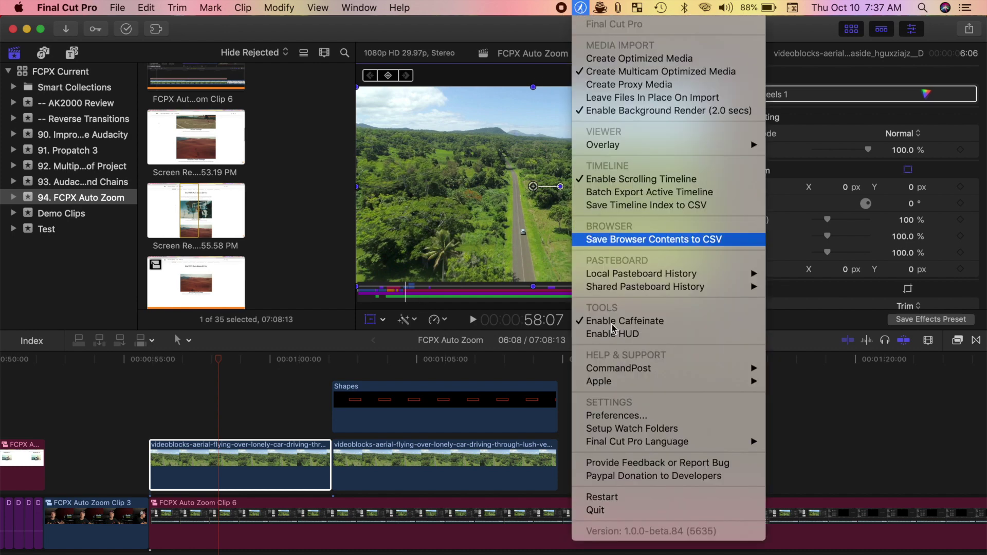
Review CommandPost's Final Cut Pro preferences, then close the Preferences window.
{"action": "left_click", "coordinate": [624, 416]}
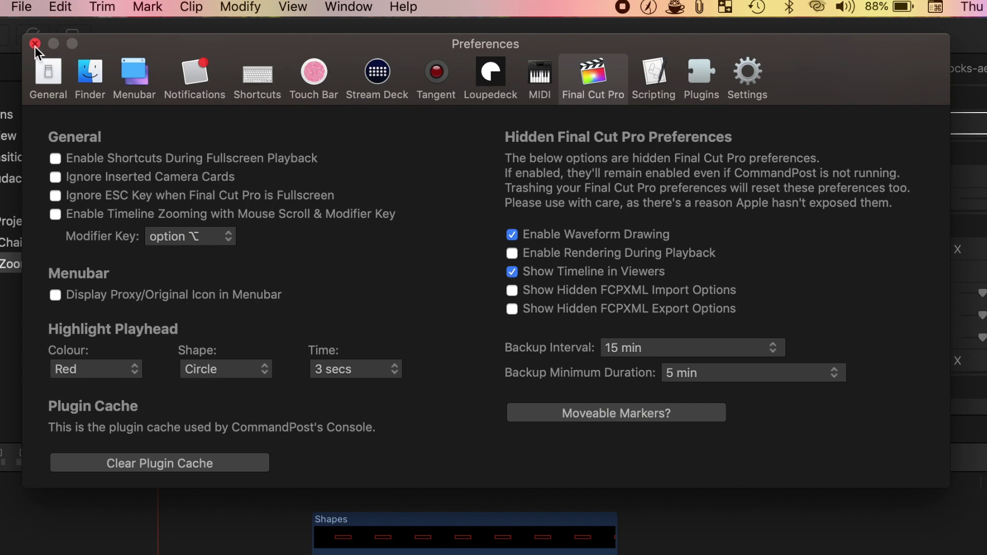
{"action": "left_click", "coordinate": [35, 44]}
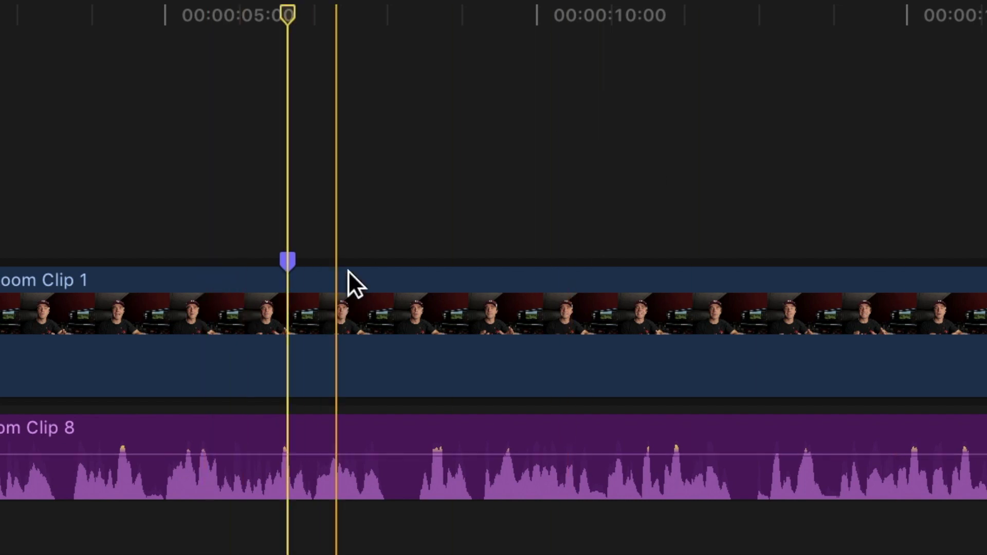
Delete Clip 1's old marker and add a new marker near 9 seconds.
{"action": "right_click", "coordinate": [289, 260]}
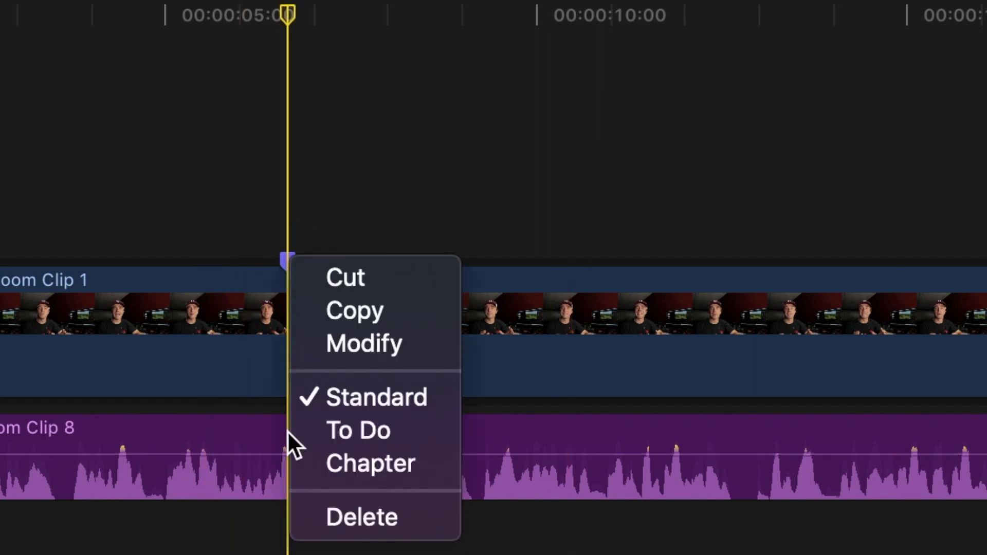
{"action": "left_click", "coordinate": [336, 514]}
{"action": "left_click", "coordinate": [488, 326]}
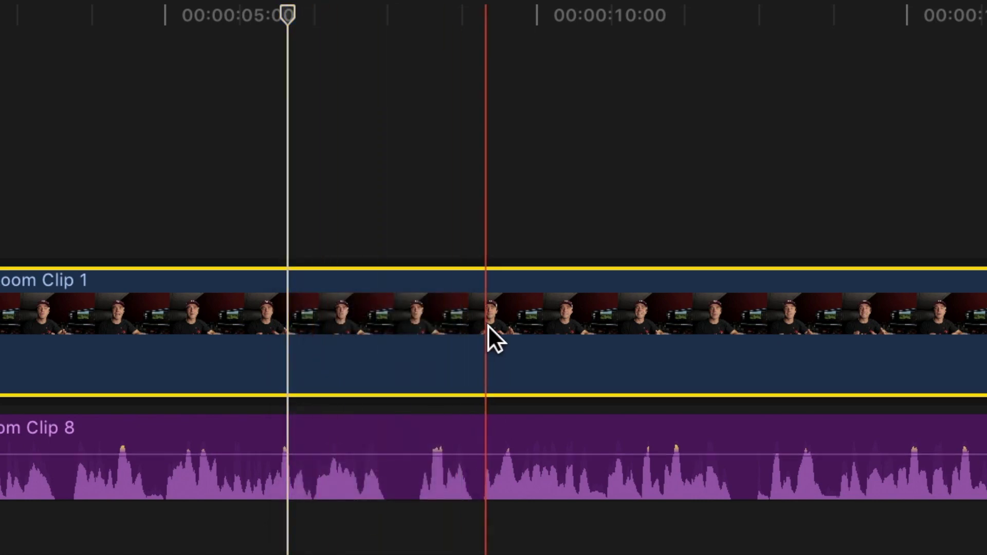
{"action": "key", "text": "m"}
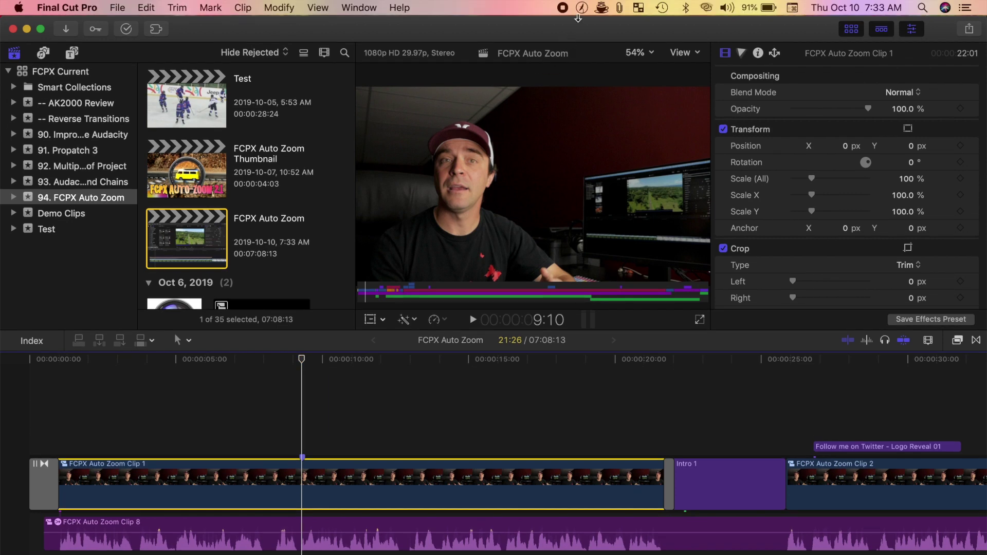
Open the Moveable Markers? help from CommandPost's Final Cut Pro preferences in Safari.
{"action": "left_click", "coordinate": [582, 7]}
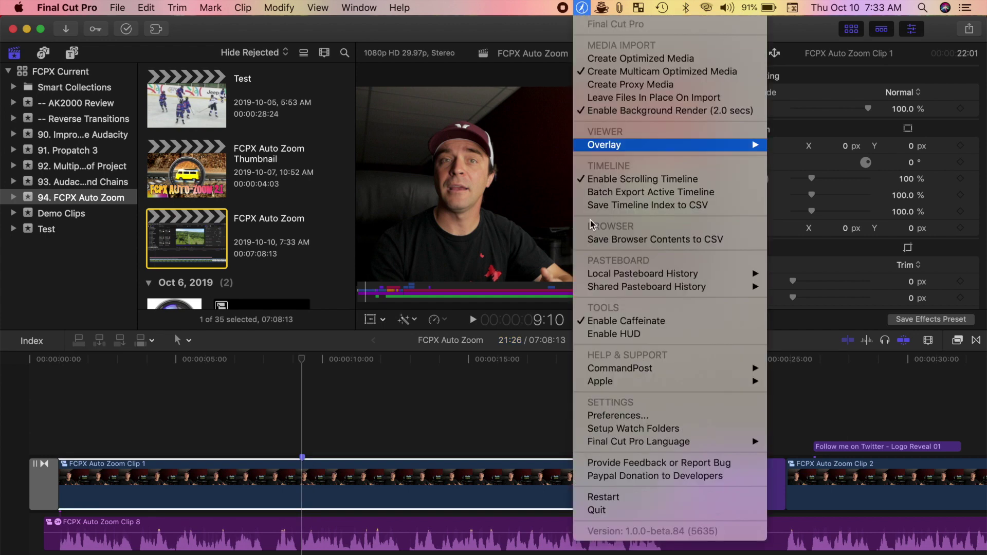
{"action": "left_click", "coordinate": [596, 416]}
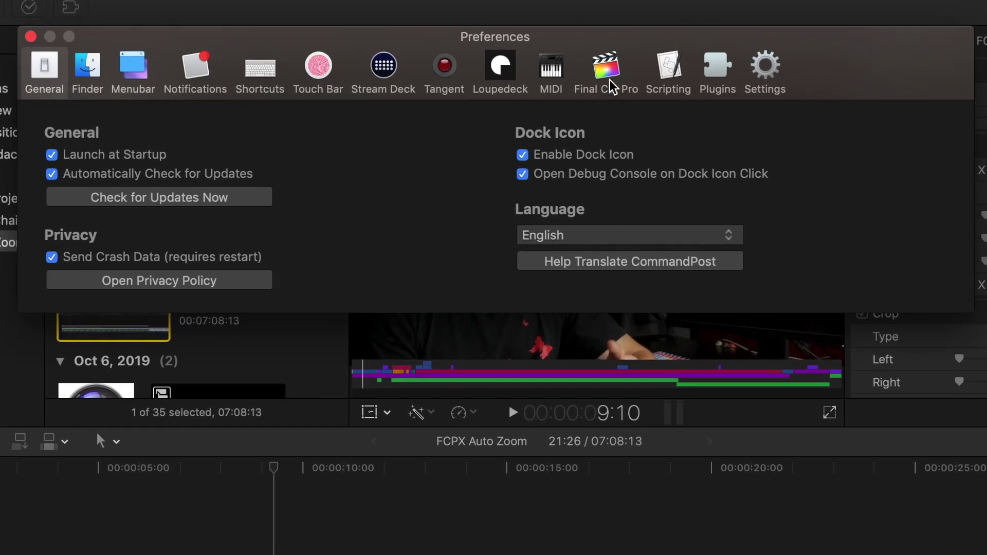
{"action": "left_click", "coordinate": [607, 75]}
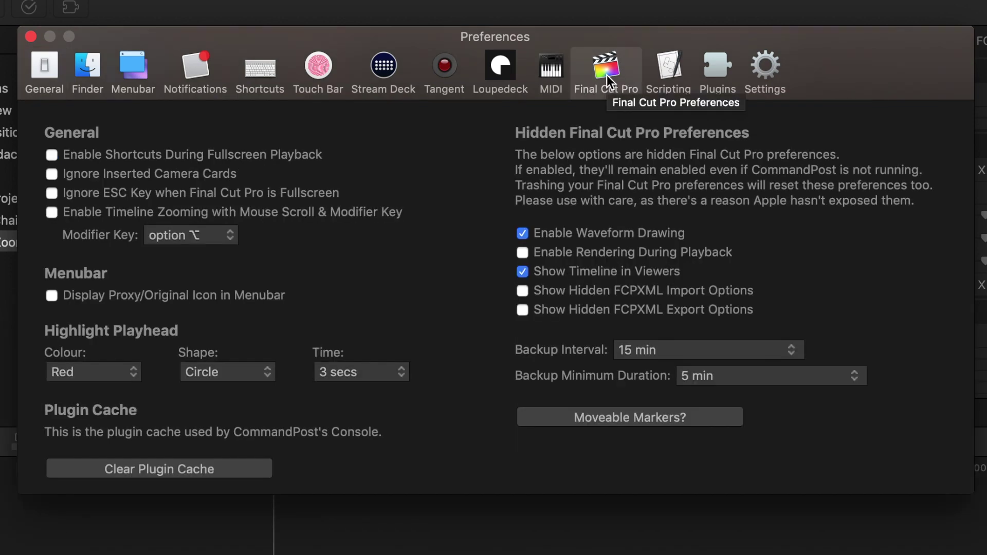
{"action": "left_click", "coordinate": [604, 420]}
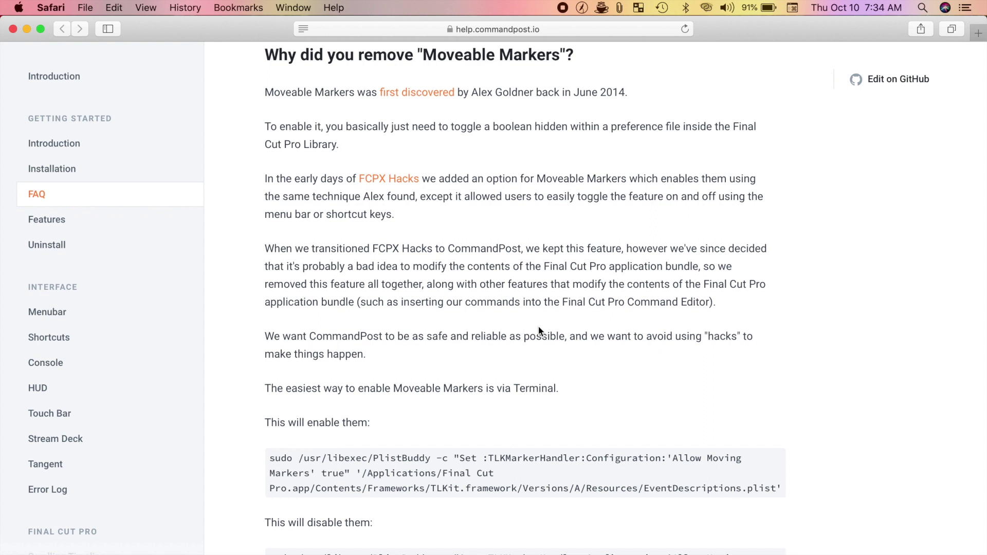
Copy the FAQ's Terminal command that enables Moveable Markers.
{"action": "scroll", "coordinate": [539, 329], "scroll_direction": "down", "scroll_amount": 5}
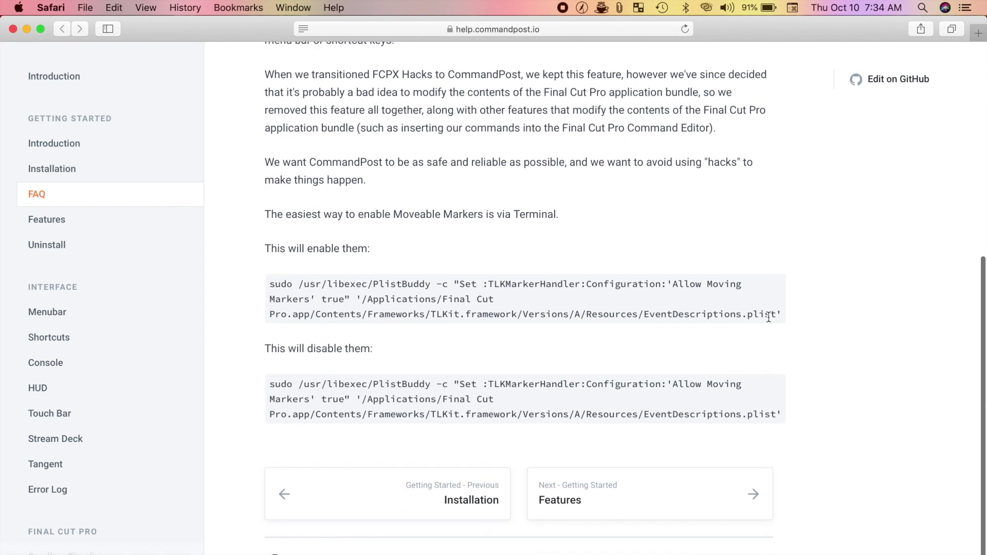
{"action": "left_click_drag", "start_coordinate": [782, 315], "coordinate": [288, 272]}
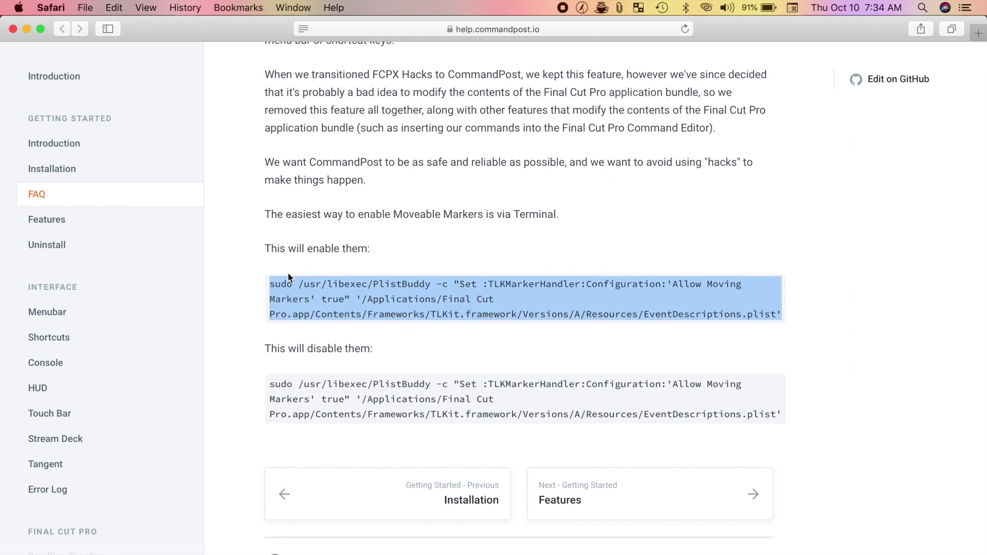
{"action": "key", "text": "super+c"}
Run the copied command in Terminal via Spotlight, then close Terminal and Safari.
{"action": "key", "text": "super+space"}
{"action": "type", "text": "terminal"}
{"action": "key", "text": "Return"}
{"action": "key", "text": "super+v"}
{"action": "key", "text": "Return"}
{"action": "left_click", "coordinate": [63, 50]}
{"action": "left_click", "coordinate": [13, 29]}
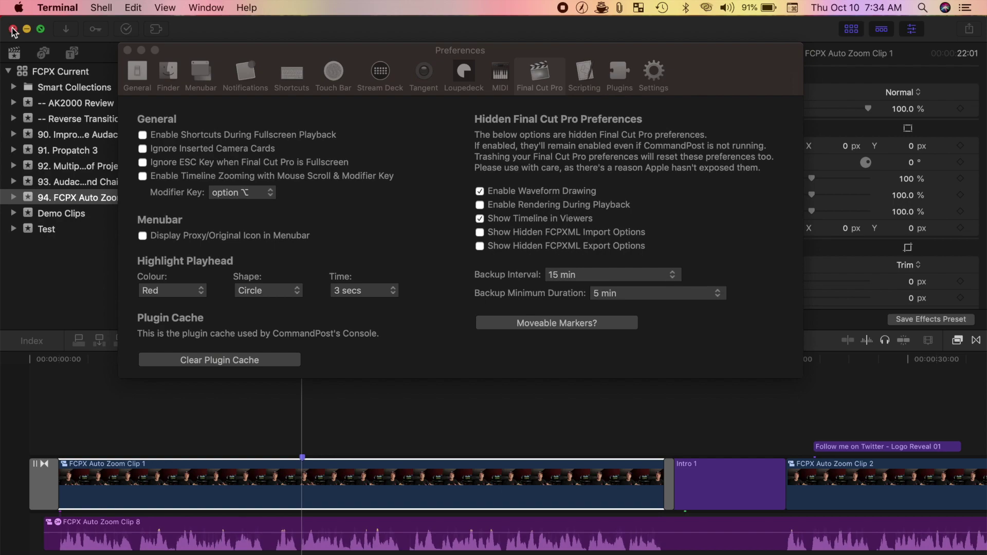
Close CommandPost preferences and drag Clip 1's purple marker further along the clip.
{"action": "left_click", "coordinate": [13, 31]}
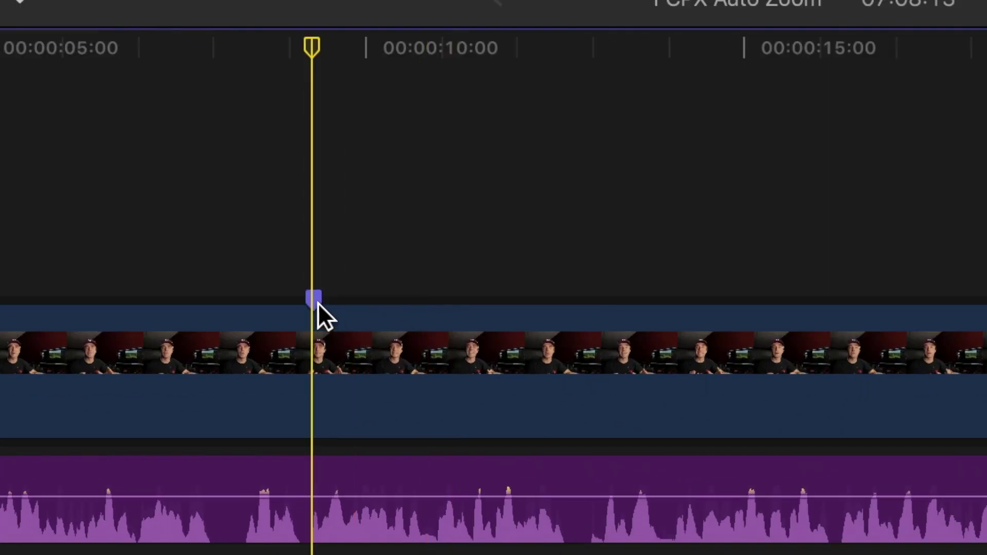
{"action": "left_click", "coordinate": [303, 458]}
{"action": "mouse_move", "coordinate": [318, 303]}
{"action": "left_mouse_down"}
{"action": "mouse_move", "coordinate": [366, 317]}
{"action": "mouse_move", "coordinate": [599, 308]}
{"action": "mouse_move", "coordinate": [657, 211]}
{"action": "left_mouse_up"}
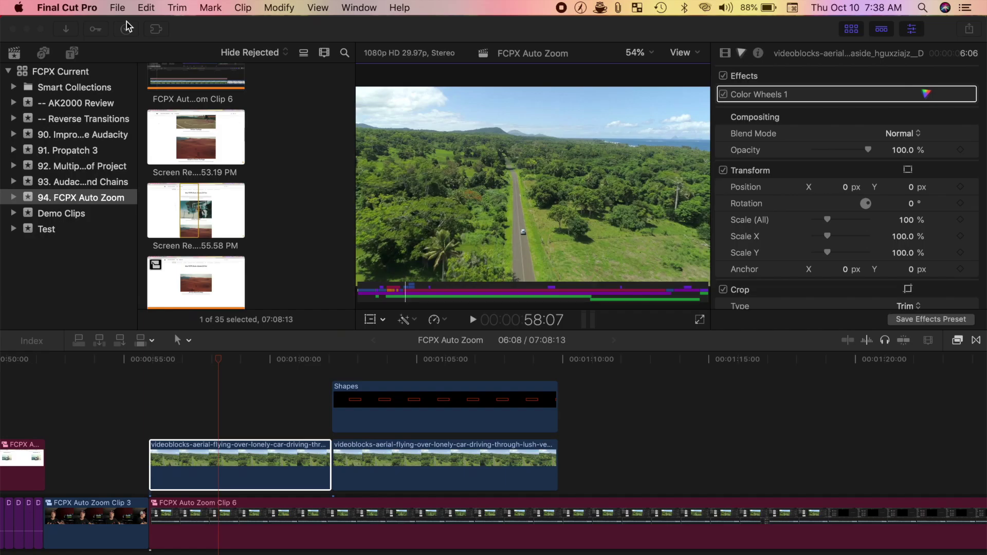
Bring Final Cut Pro forward and briefly open, then dismiss, the CommandPost Console.
{"action": "left_click", "coordinate": [219, 370]}
{"action": "key", "text": "ctrl+space"}
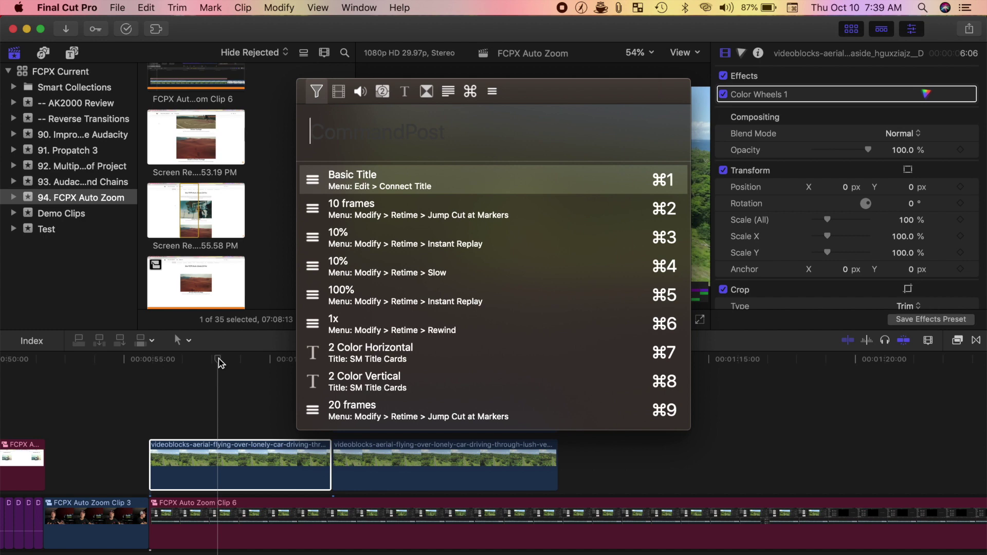
{"action": "key", "text": "Escape"}
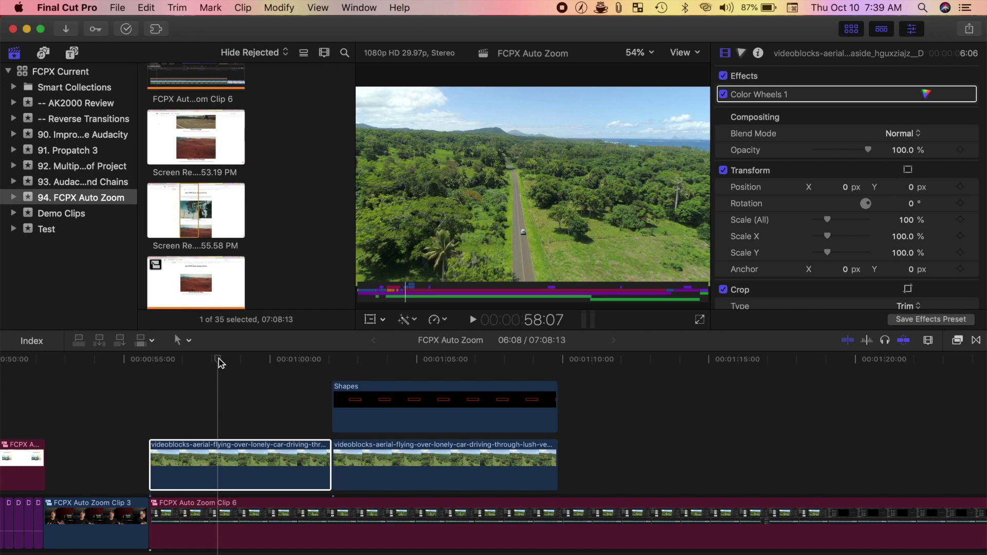
Connect a Basic Title via Console search 'basic title' and scrub back over it.
{"action": "key", "text": "ctrl+space"}
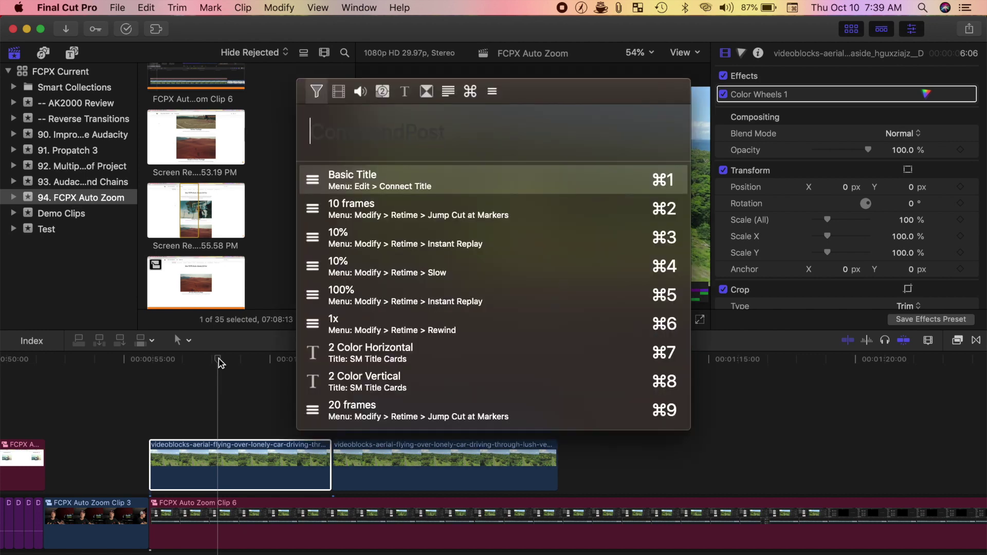
{"action": "type", "text": "basic title"}
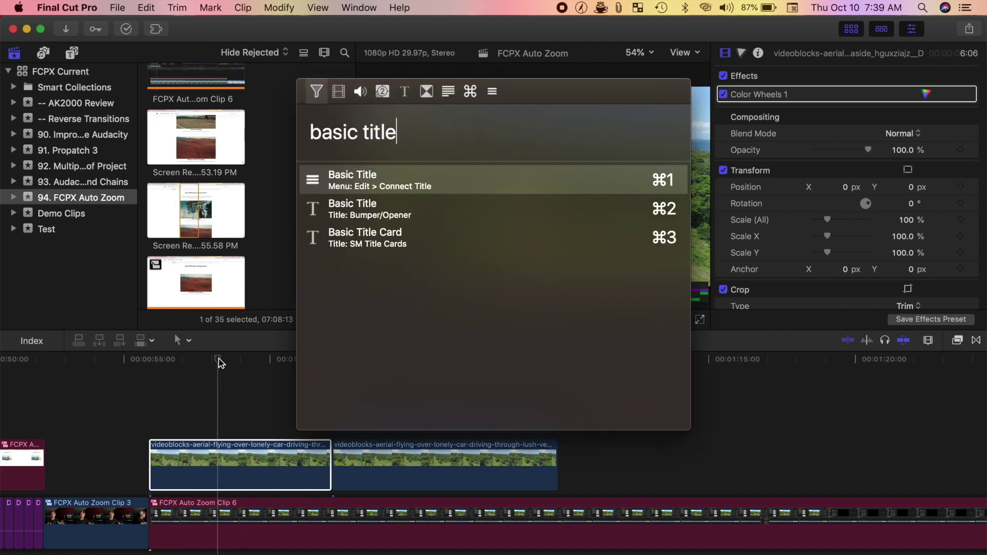
{"action": "key", "text": "Return"}
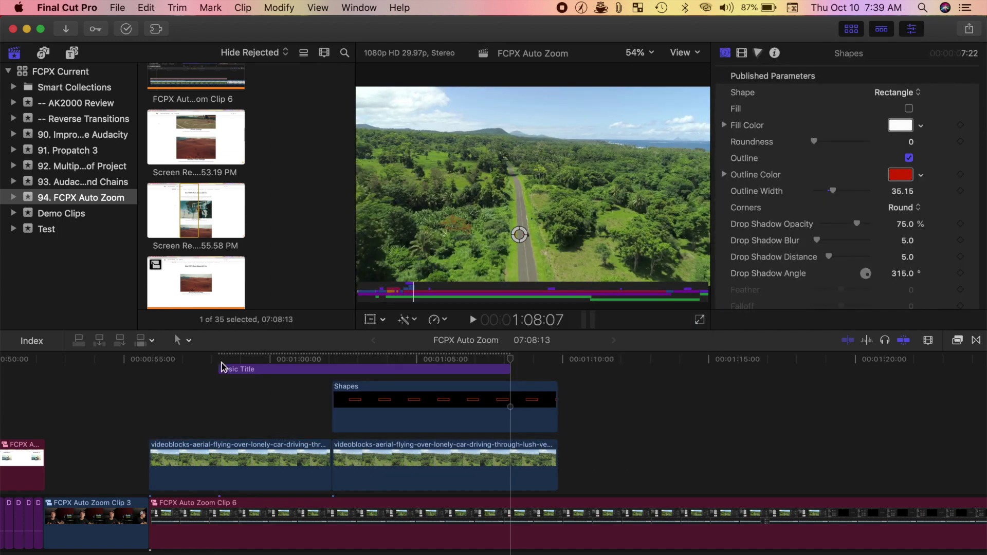
{"action": "left_click", "coordinate": [278, 370]}
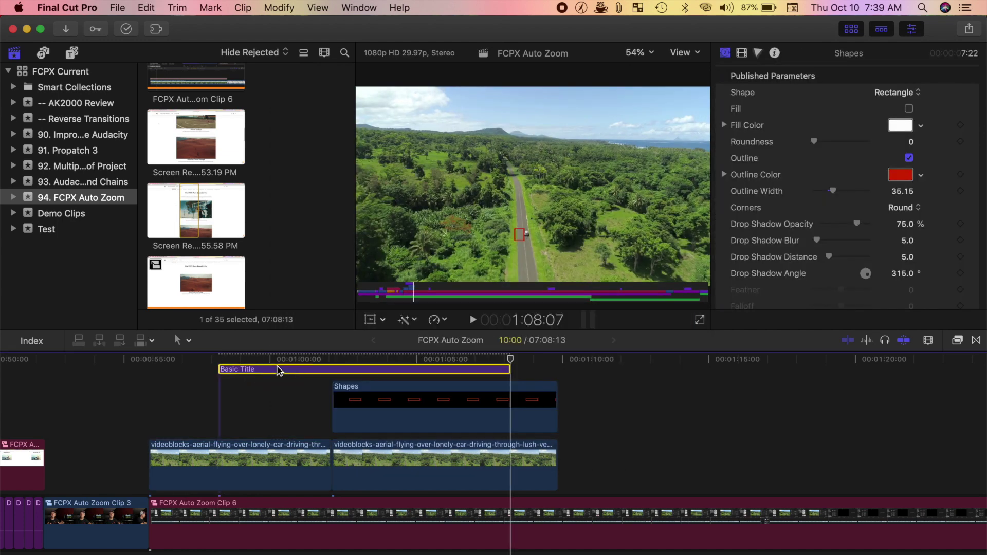
{"action": "left_click_drag", "start_coordinate": [509, 359], "coordinate": [271, 358]}
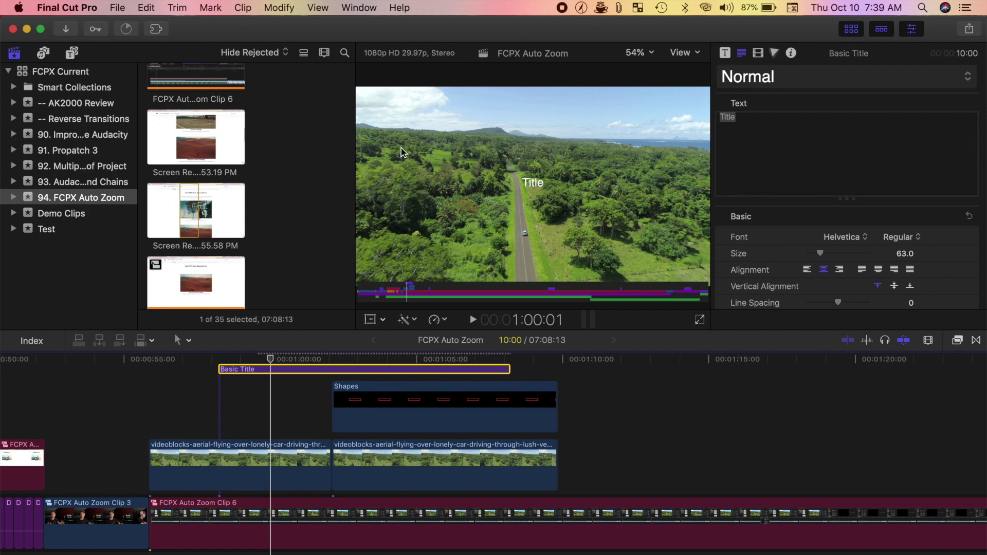
{"action": "left_click", "coordinate": [582, 8]}
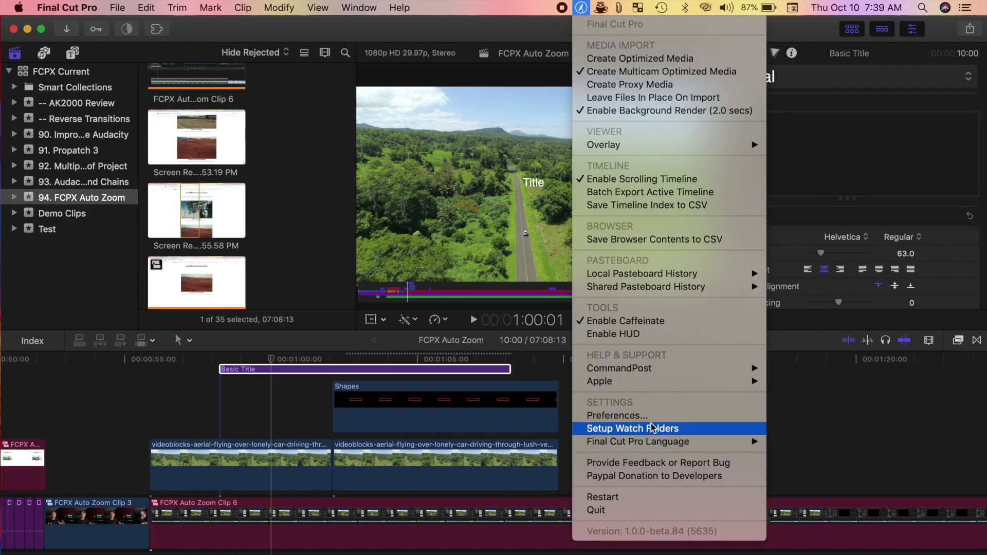
Check CommandPost's Activate Console shortcut, leaving its modifier and key c unchanged.
{"action": "left_click", "coordinate": [651, 414]}
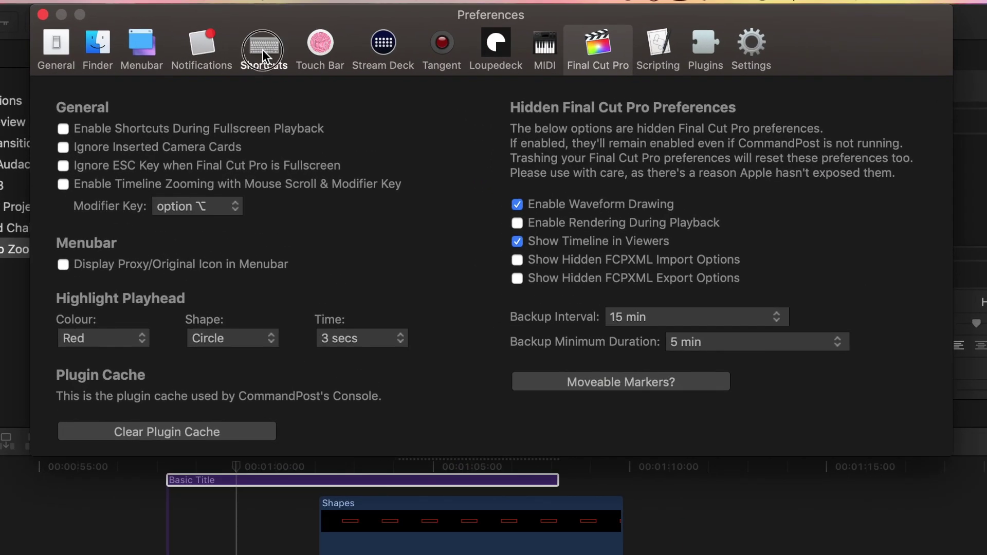
{"action": "left_click", "coordinate": [262, 49]}
{"action": "scroll", "coordinate": [192, 279], "scroll_direction": "down", "scroll_amount": 10}
{"action": "scroll", "coordinate": [191, 279], "scroll_direction": "down", "scroll_amount": 15}
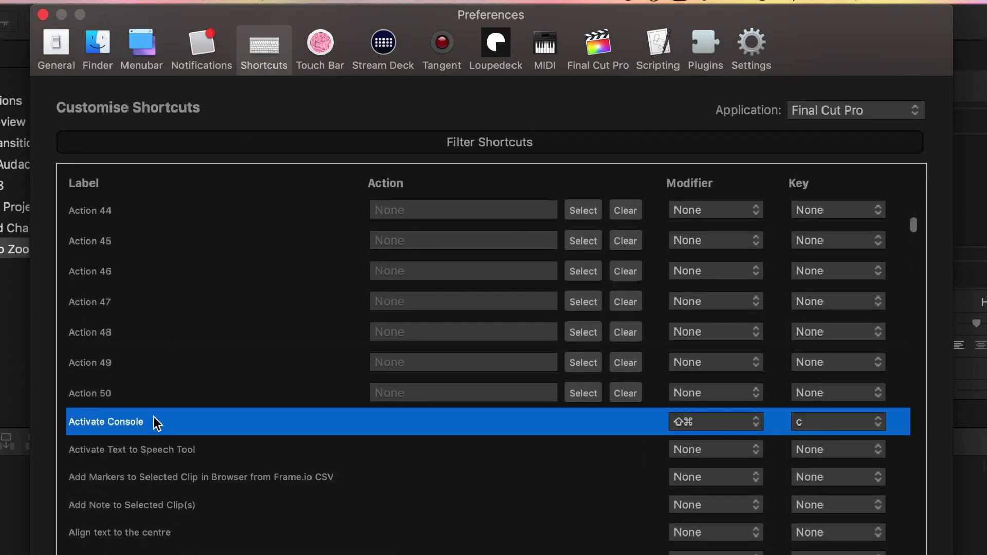
{"action": "left_click", "coordinate": [751, 421]}
{"action": "left_click", "coordinate": [751, 423]}
{"action": "left_click", "coordinate": [875, 425]}
{"action": "left_click", "coordinate": [874, 425]}
{"action": "left_click", "coordinate": [44, 17]}
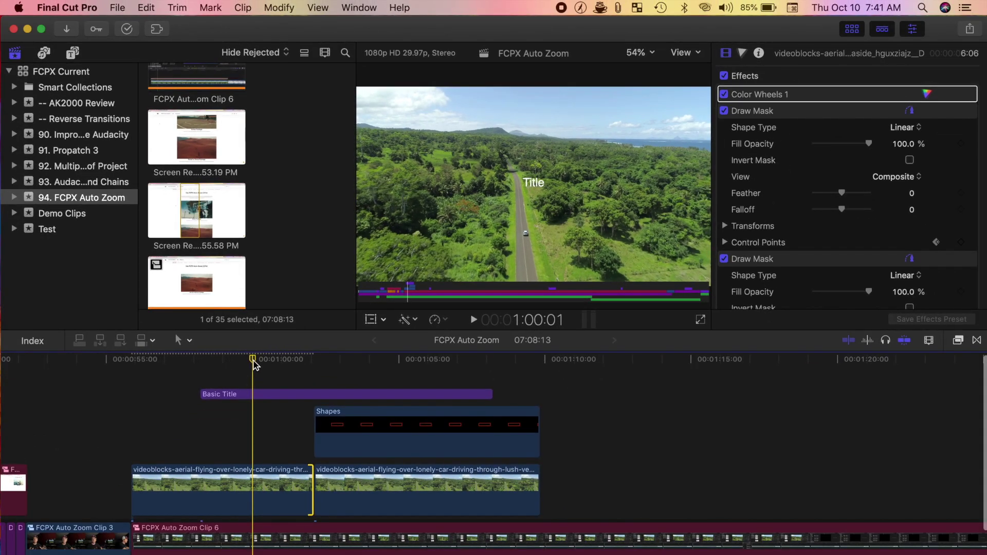
Search 'warm' in the CommandPost Console and choose the Warm colour preset effect.
{"action": "key", "text": "ctrl+space"}
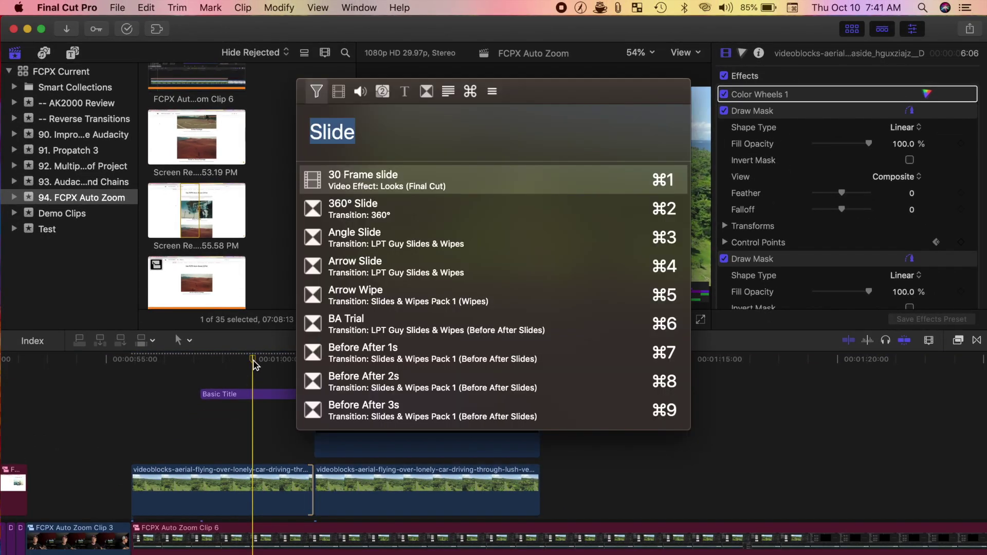
{"action": "type", "text": "warm"}
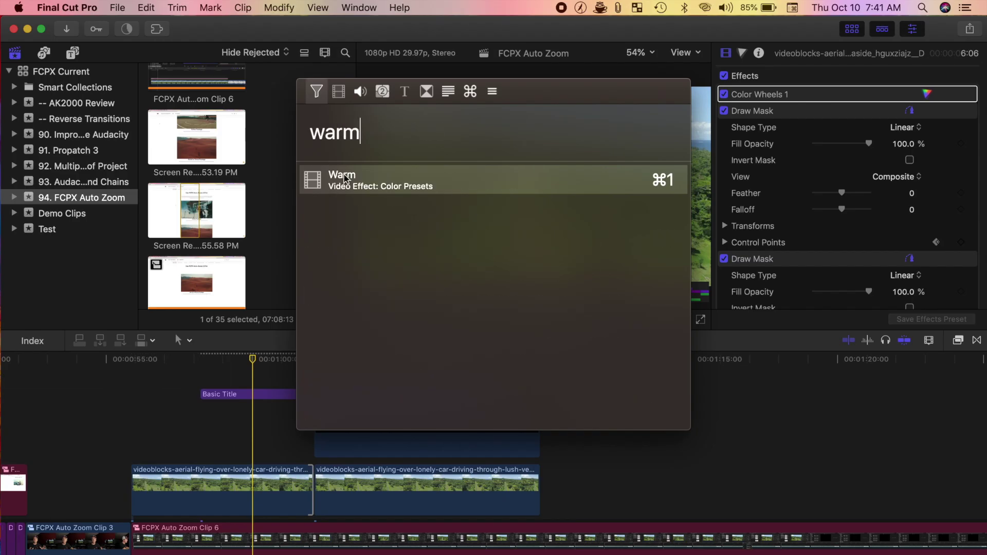
{"action": "left_click", "coordinate": [344, 179]}
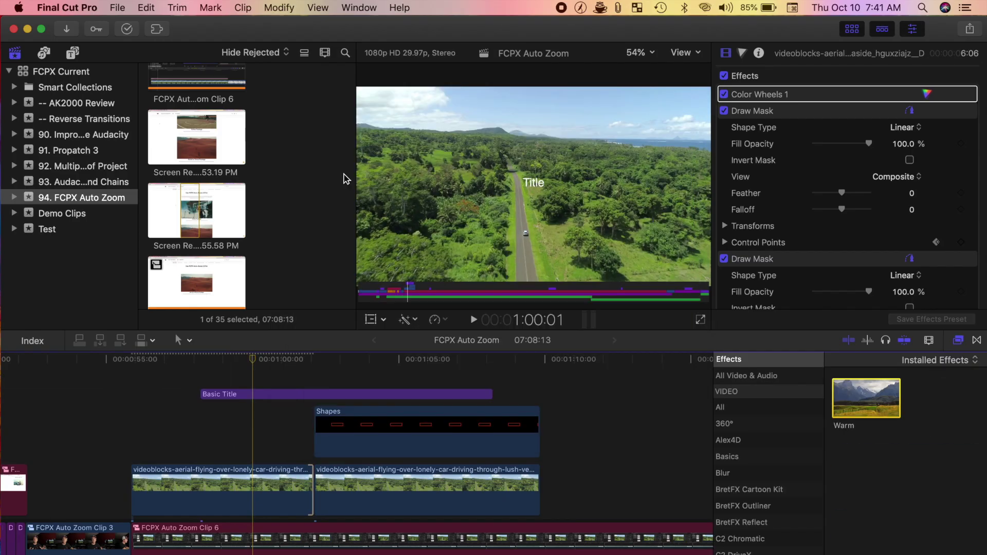